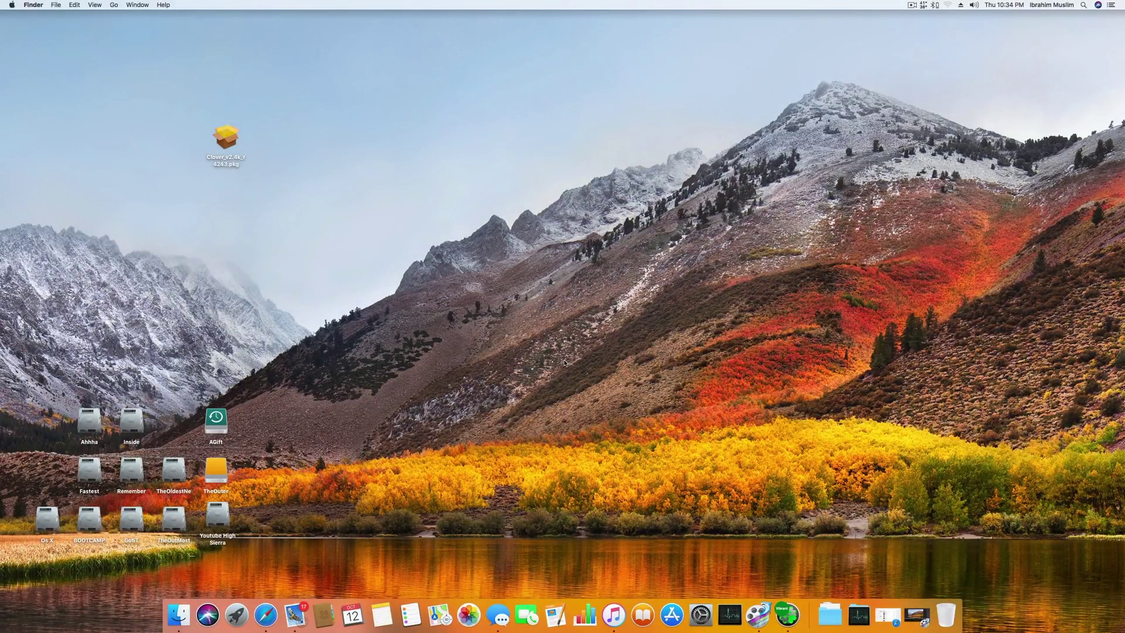
Check this Mac's hardware and macOS version in the system overview
click(11, 4)
click(24, 14)
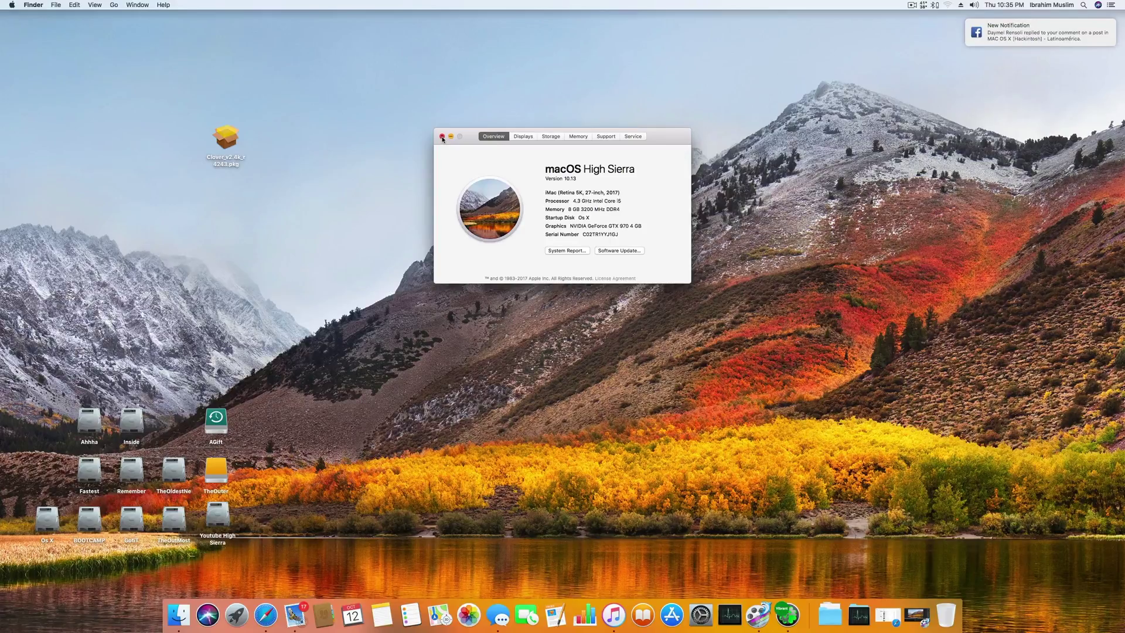
click(442, 137)
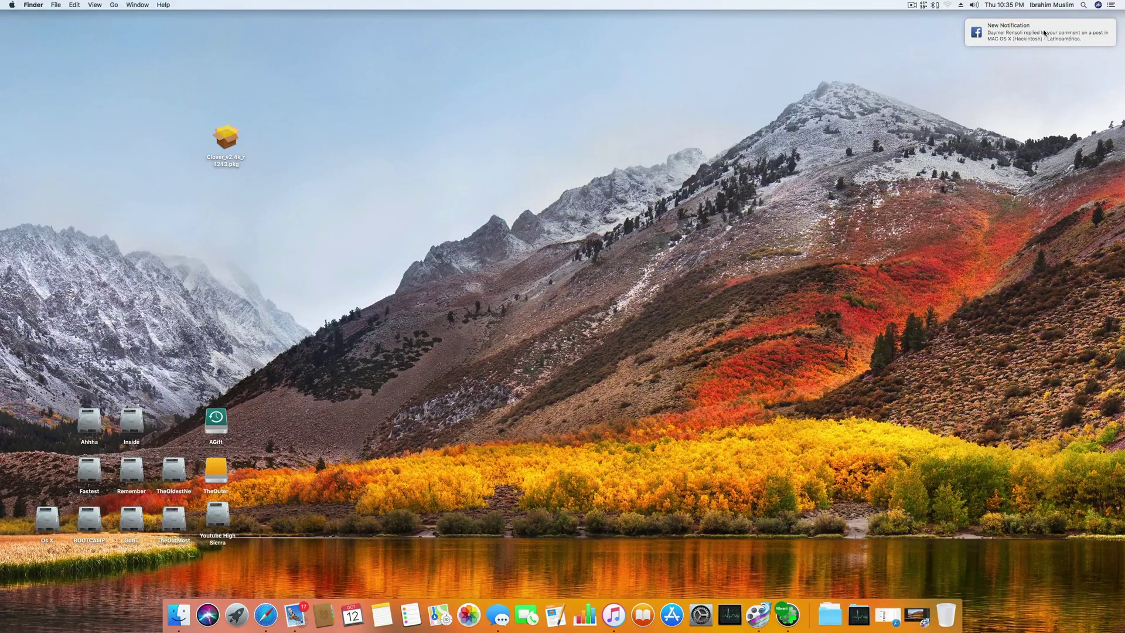
Launch Clover Configurator and mount the EFI partition on disk0s1
click(797, 610)
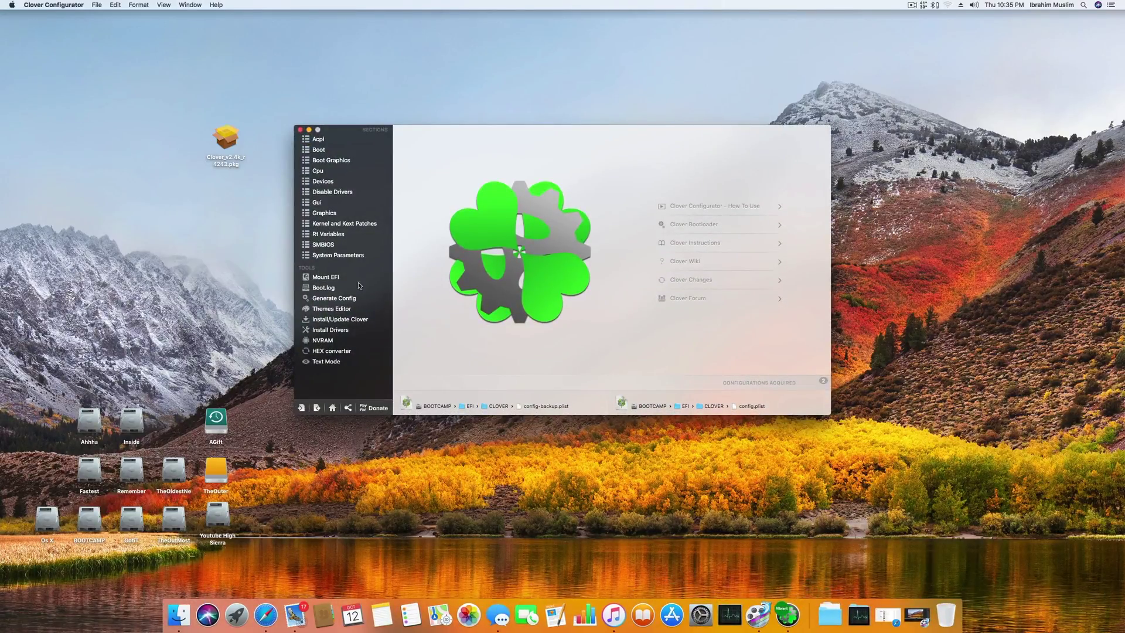
click(355, 278)
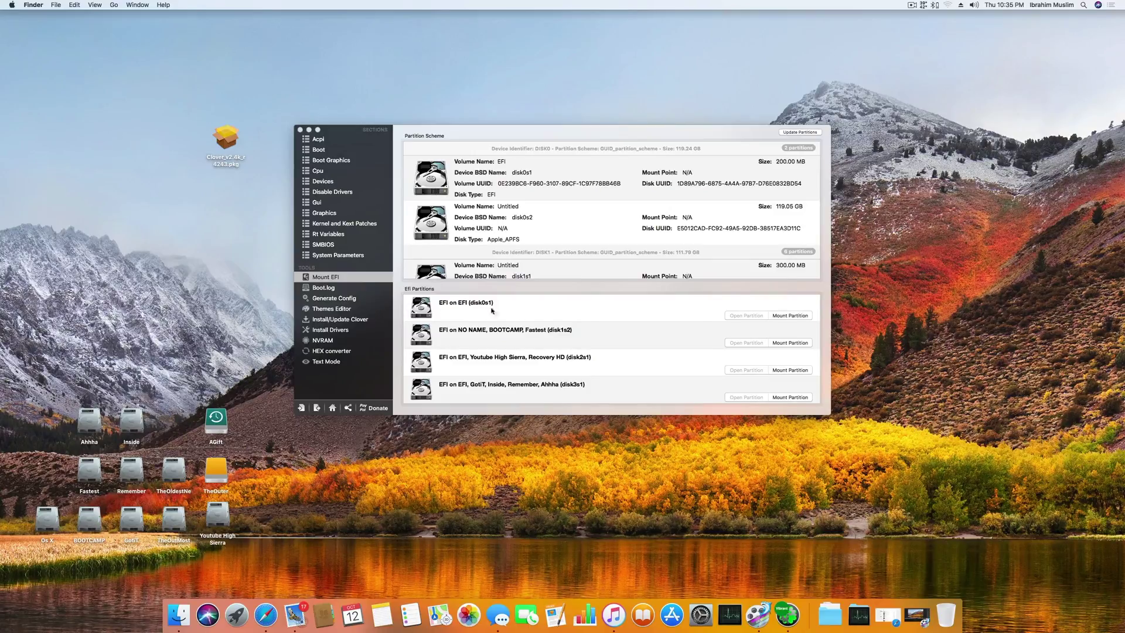
click(788, 315)
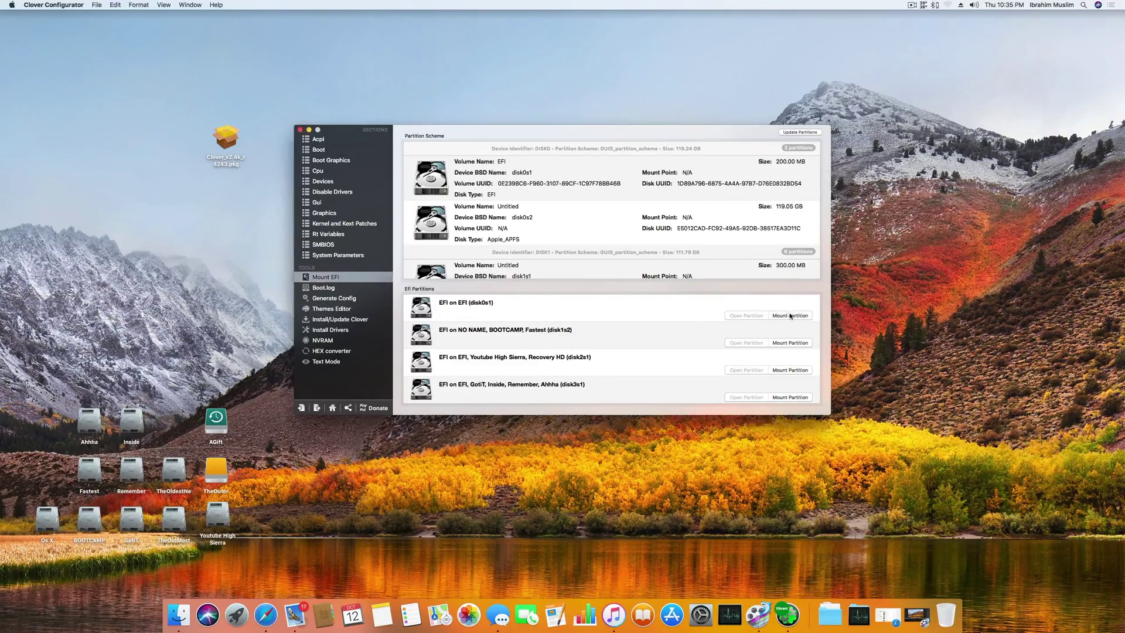
click(332, 407)
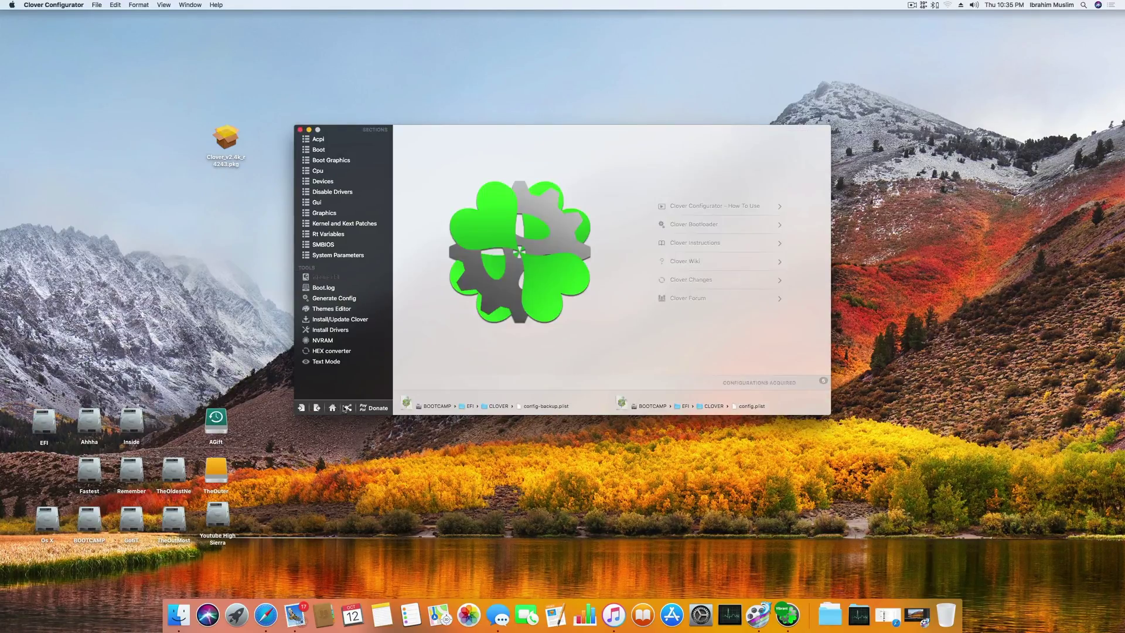
Open the EFI's config.plist, check for the HDAS-to-HDEF DSDT patch, and go to Devices
double_click(524, 410)
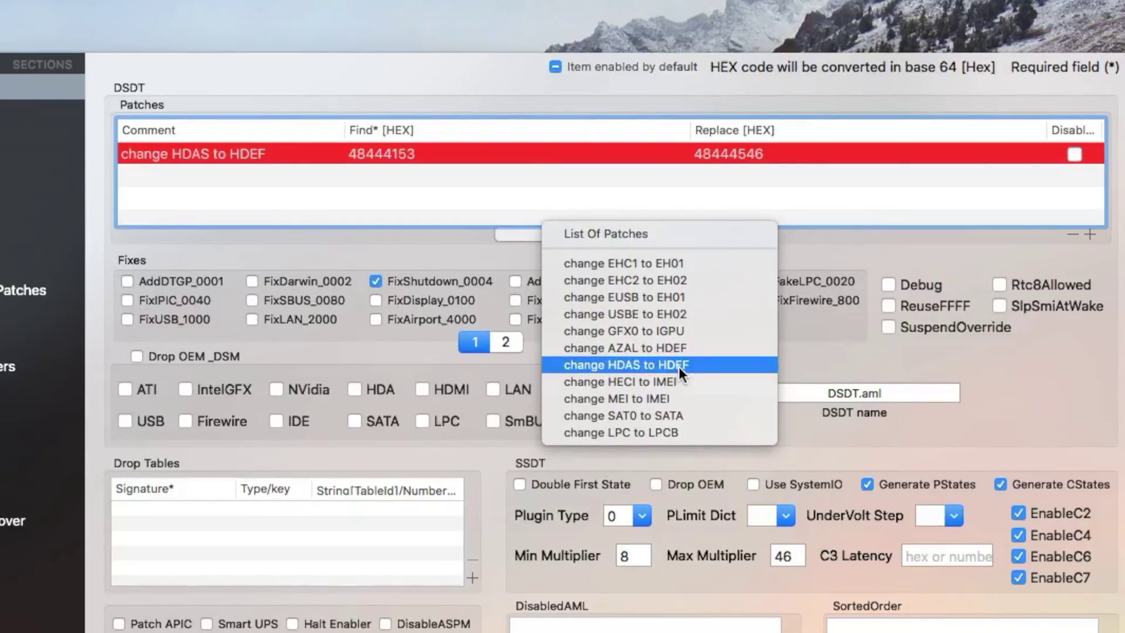
click(814, 252)
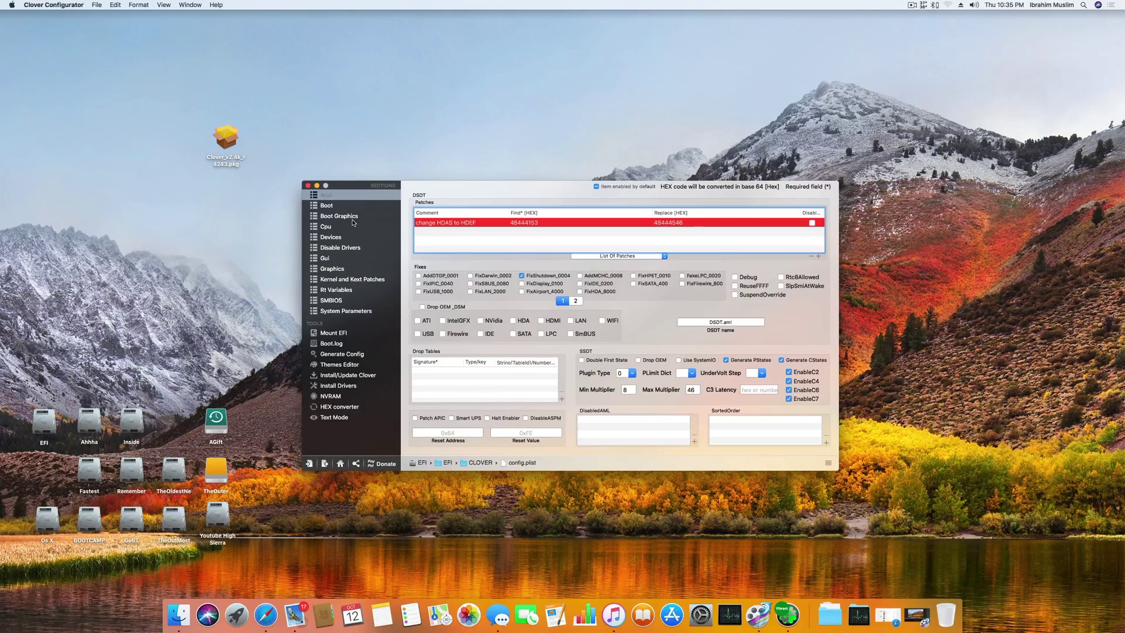
click(352, 237)
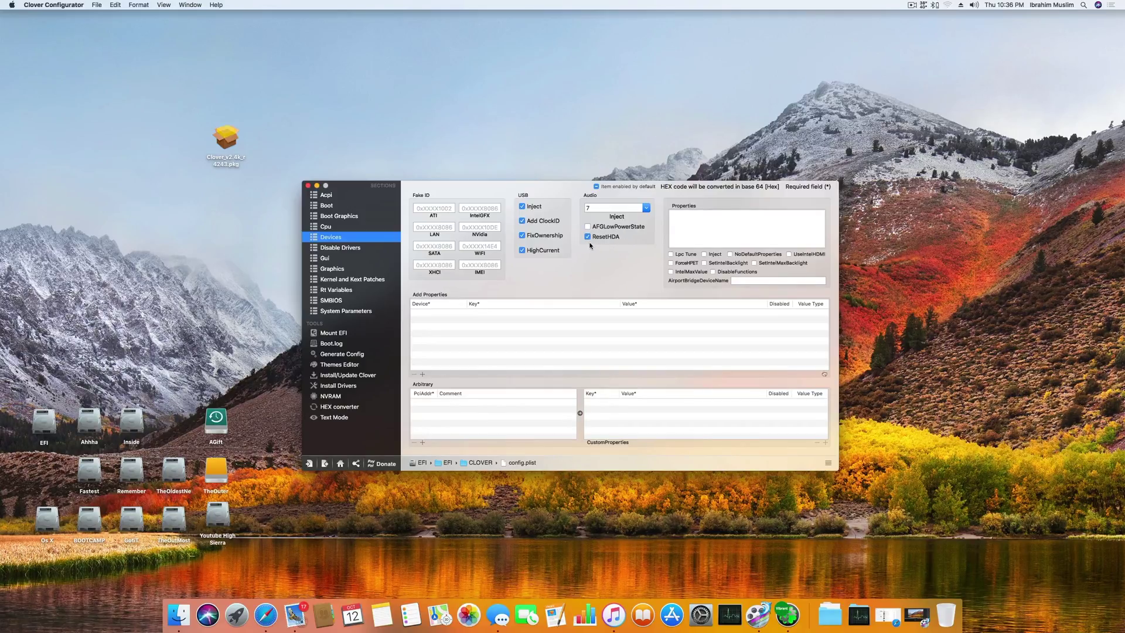
click(647, 208)
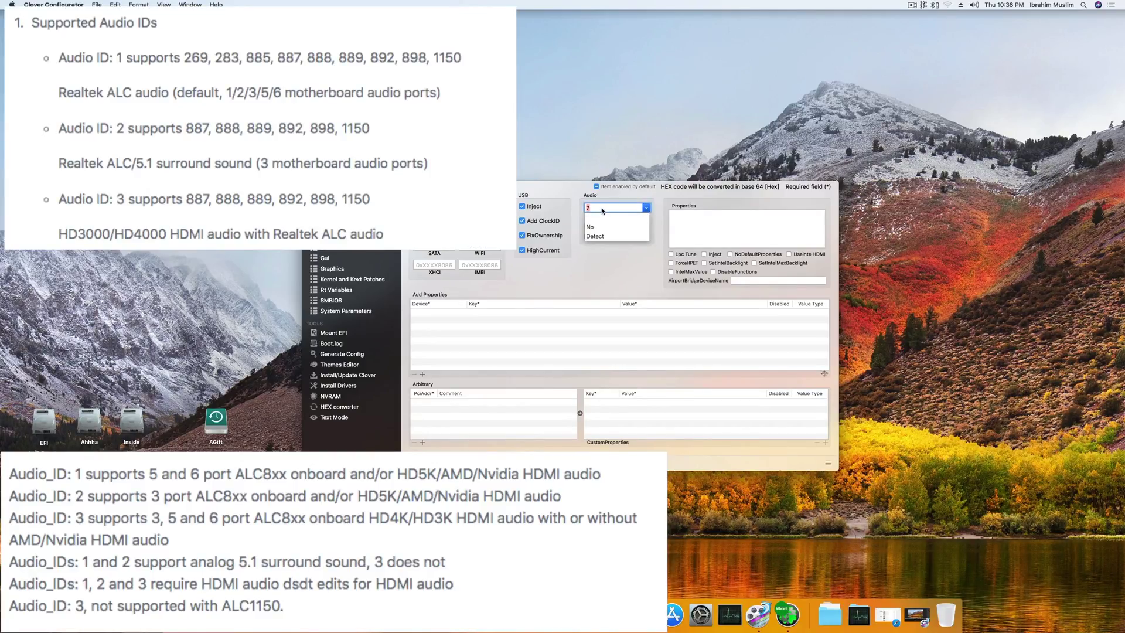
click(617, 253)
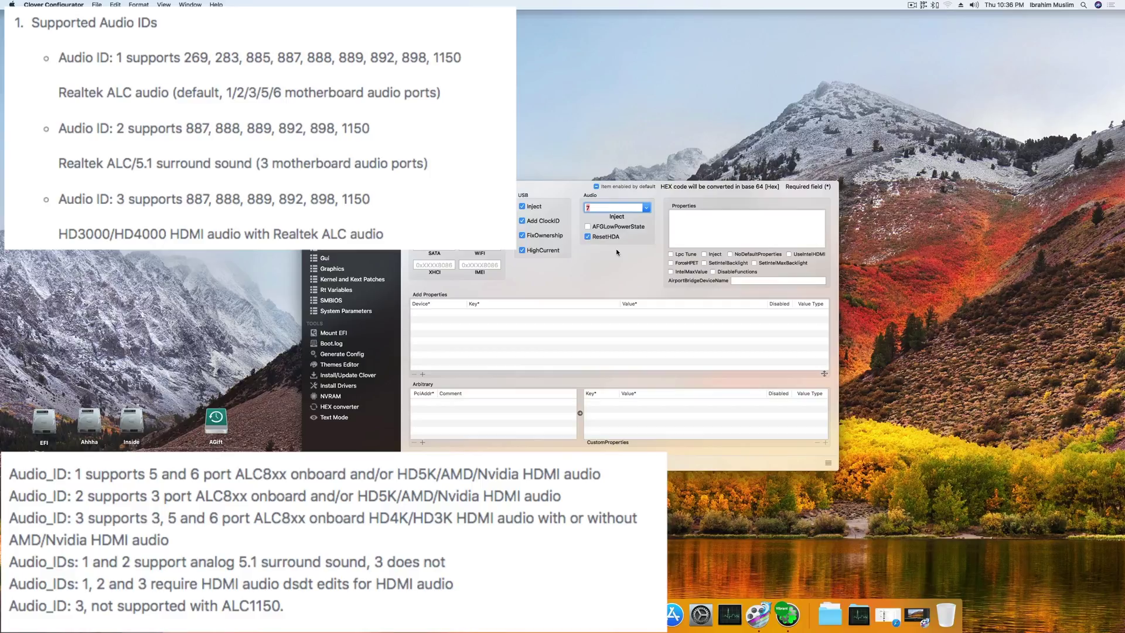
click(615, 206)
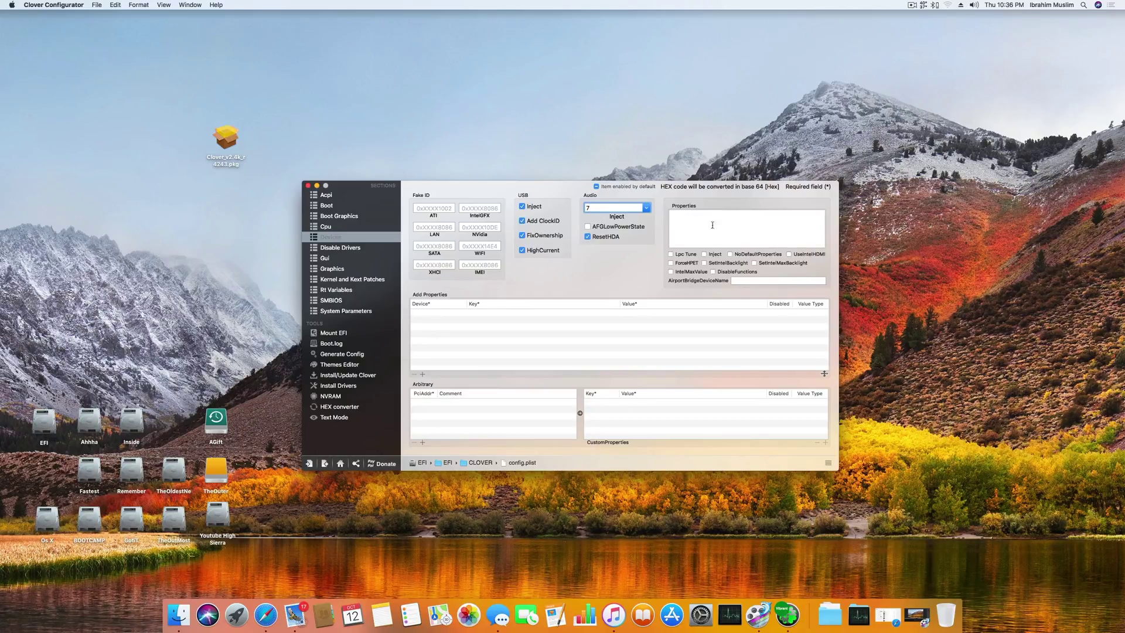
Reposition the config.plist window, then close it with audio Inject left at 7
drag(558, 191, 512, 190)
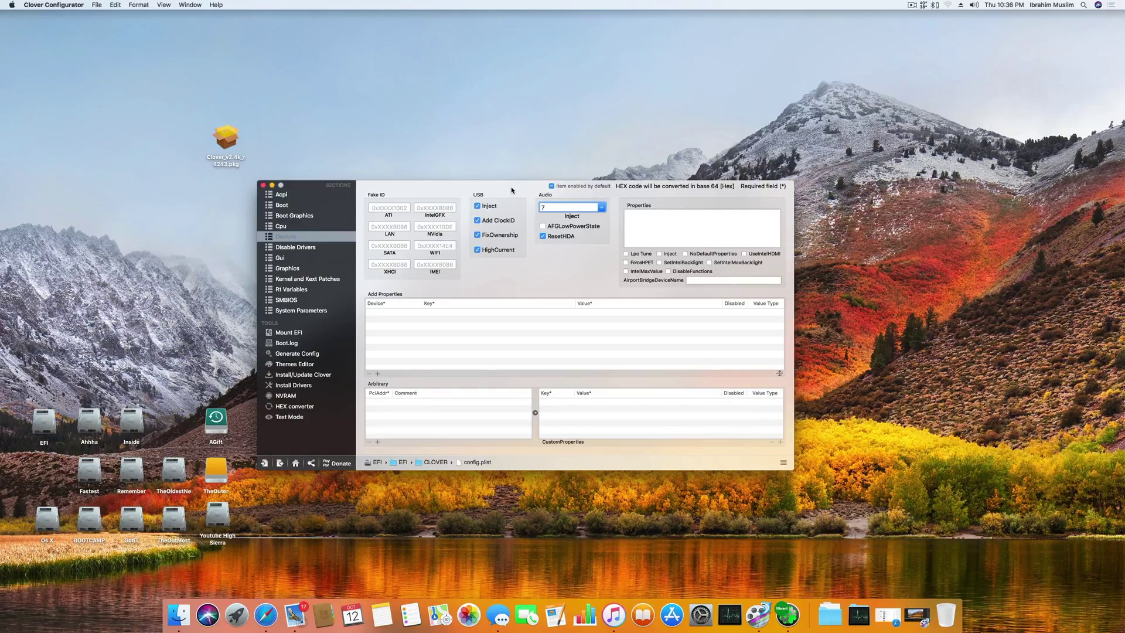
drag(511, 186, 528, 190)
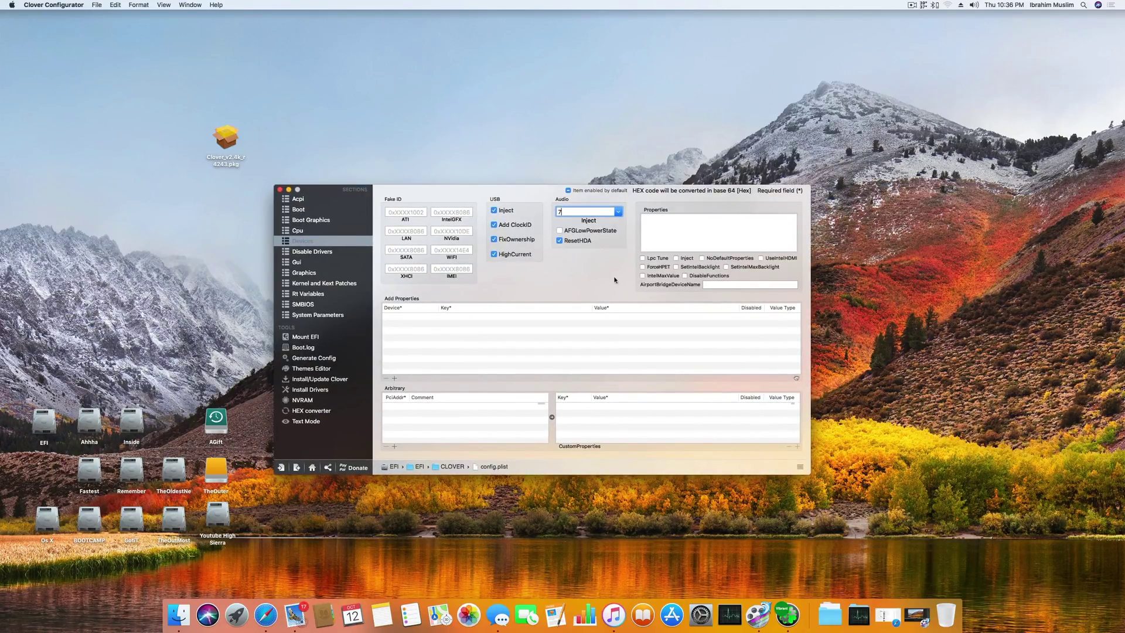
drag(543, 191, 534, 199)
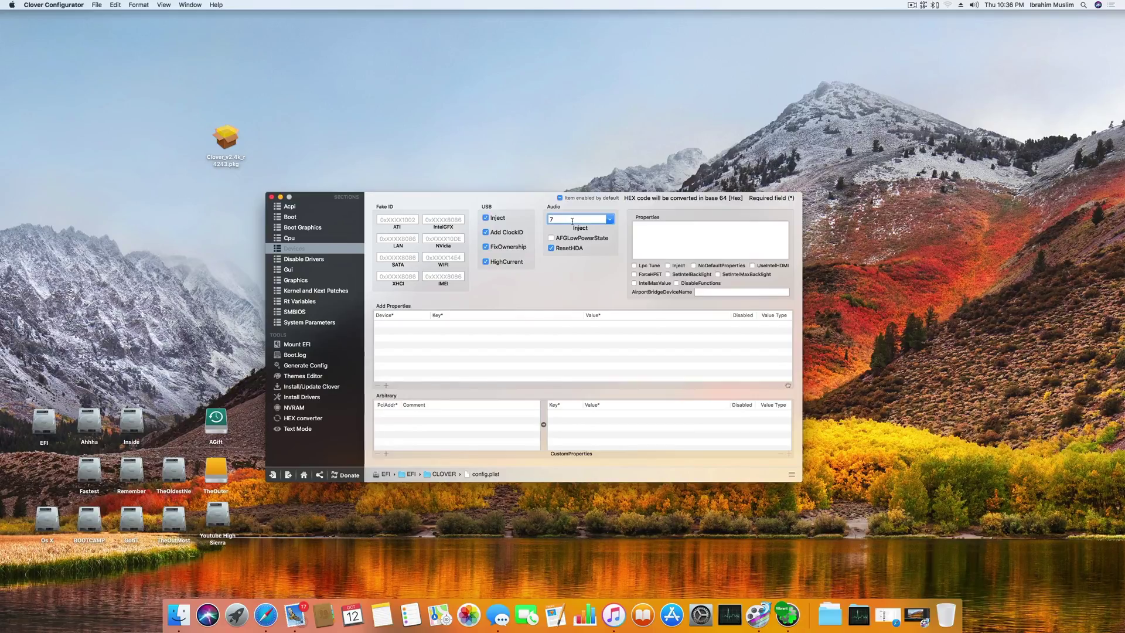
drag(534, 203, 572, 214)
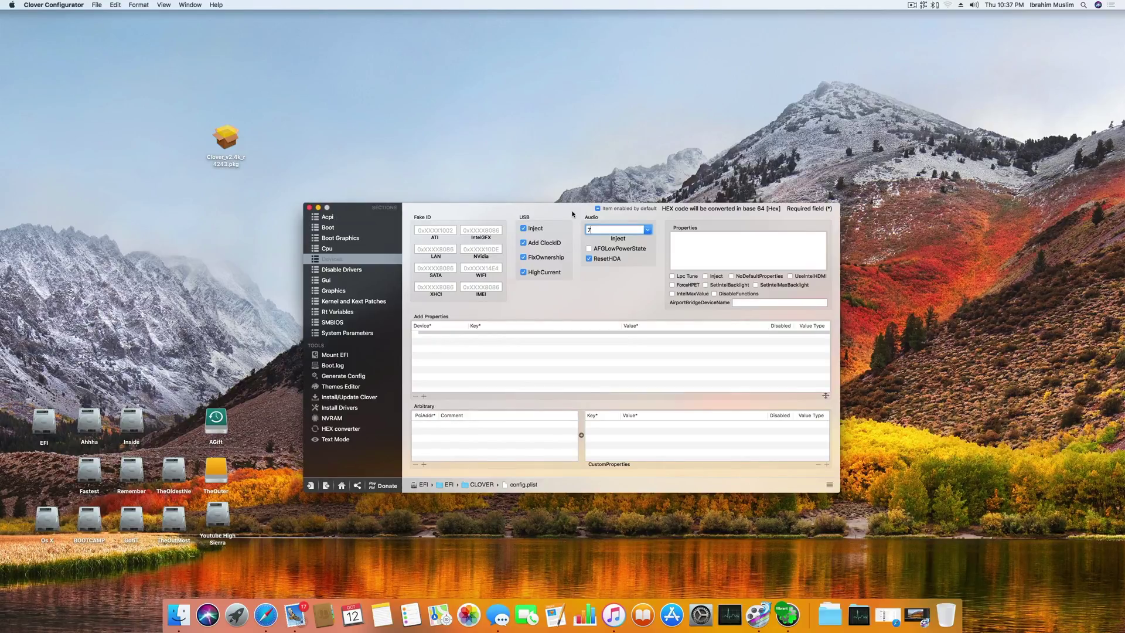
mouse_move(573, 213)
mouse_down()
mouse_move(563, 232)
mouse_move(568, 214)
mouse_up()
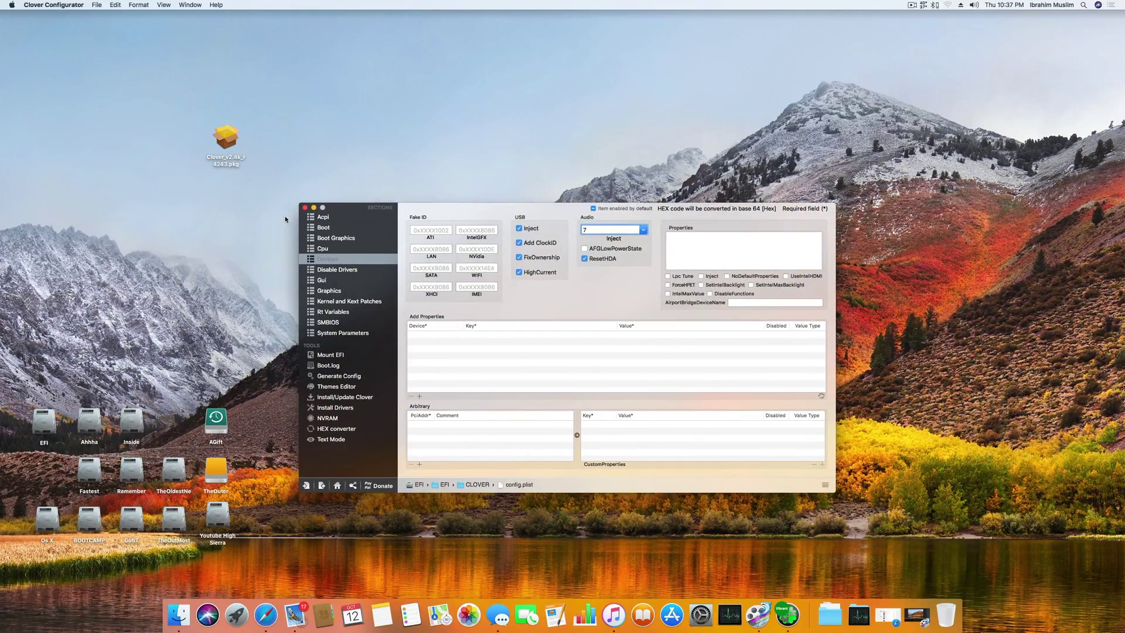
click(304, 208)
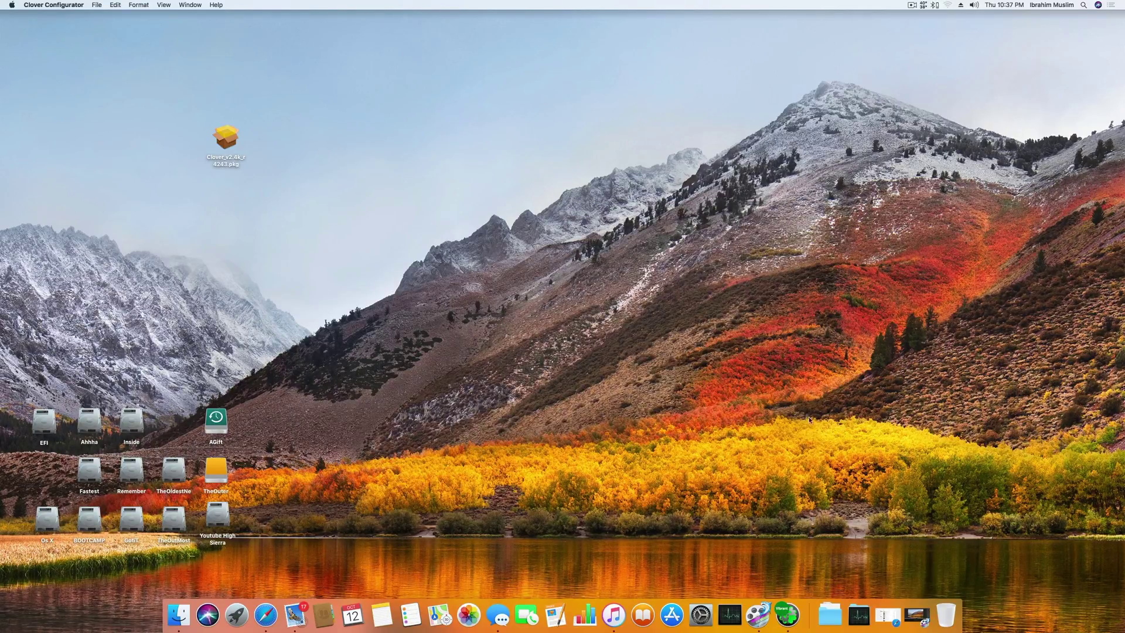
Open the EFI drive and navigate to EFI/CLOVER/kexts/10.13
double_click(44, 422)
click(487, 150)
double_click(487, 150)
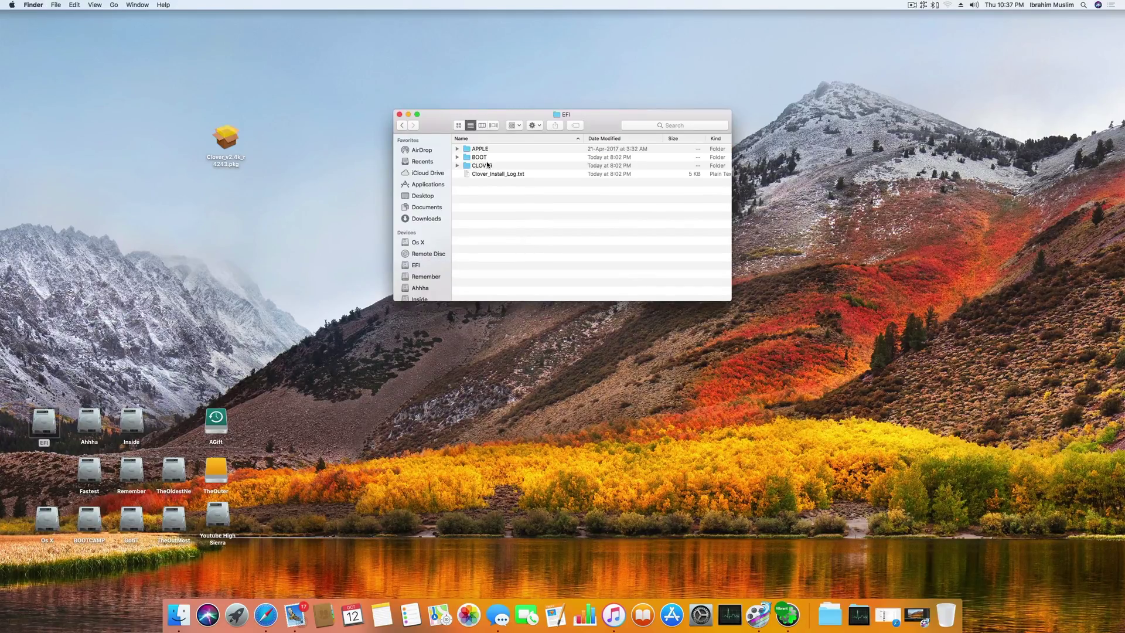
double_click(493, 165)
double_click(491, 224)
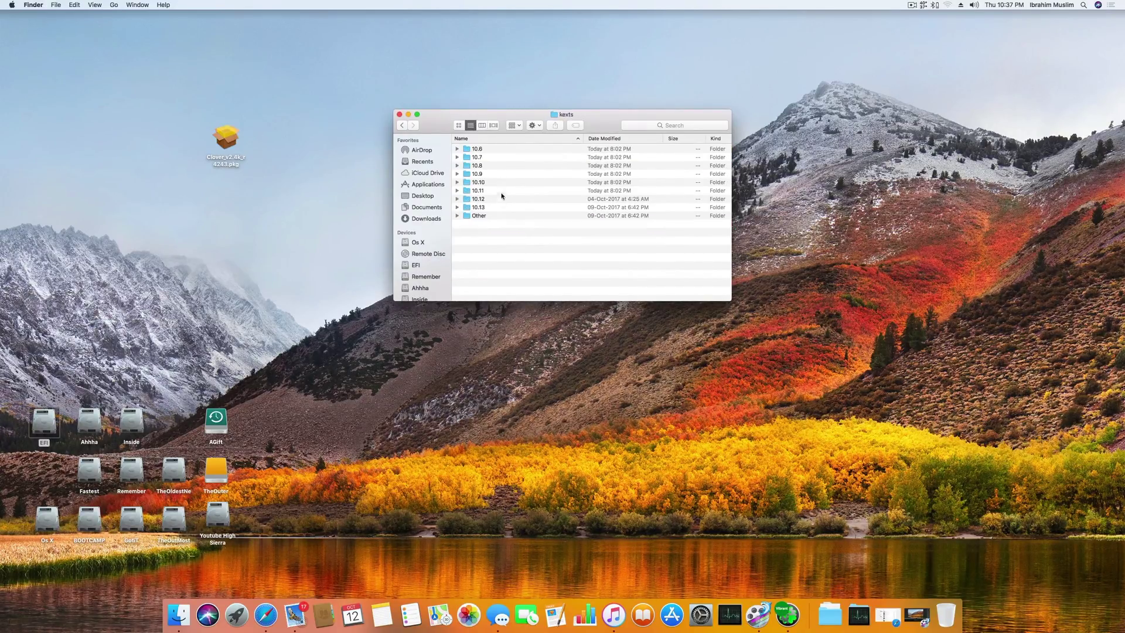
double_click(492, 209)
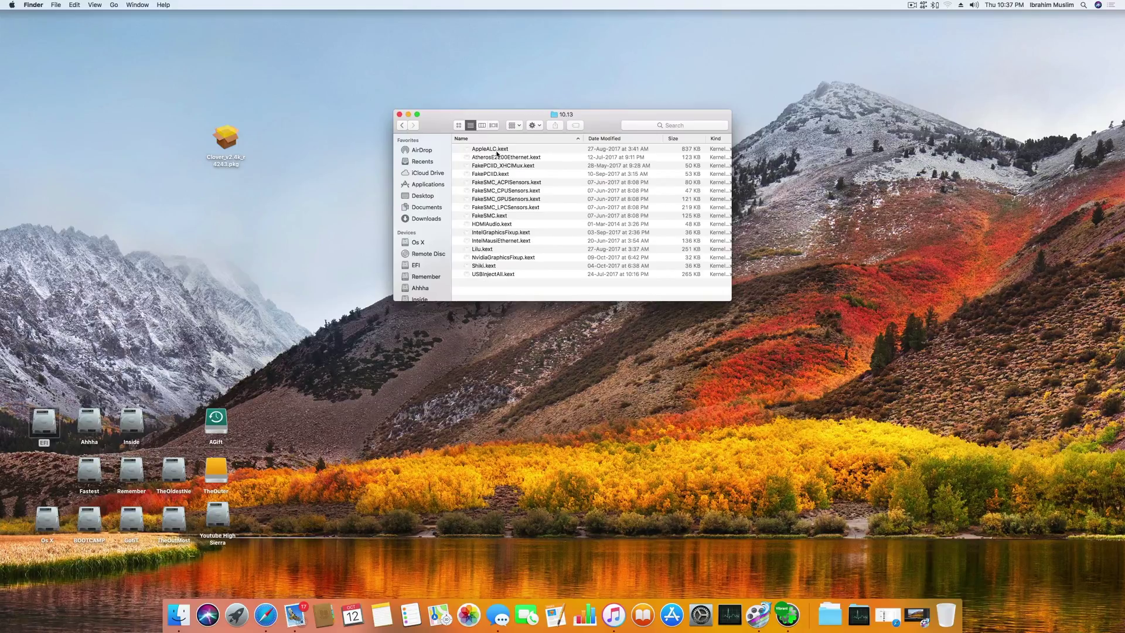
Copy AppleALC.kext, Lilu.kext and HDMIAudio.kext onto the desktop and select all three
click(497, 149)
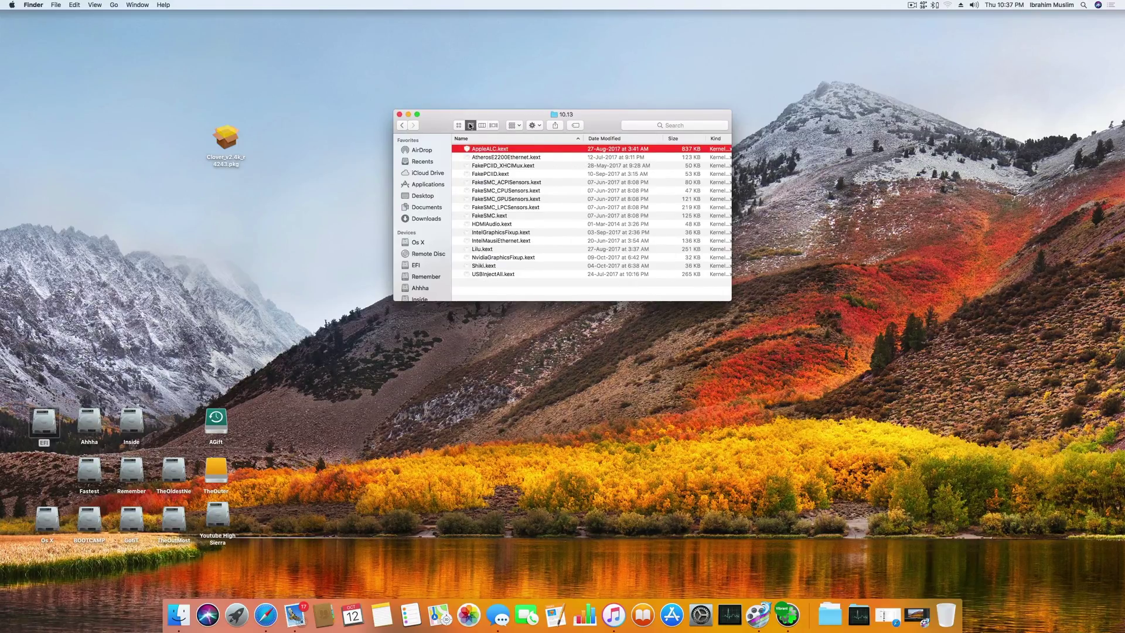
drag(498, 150, 343, 225)
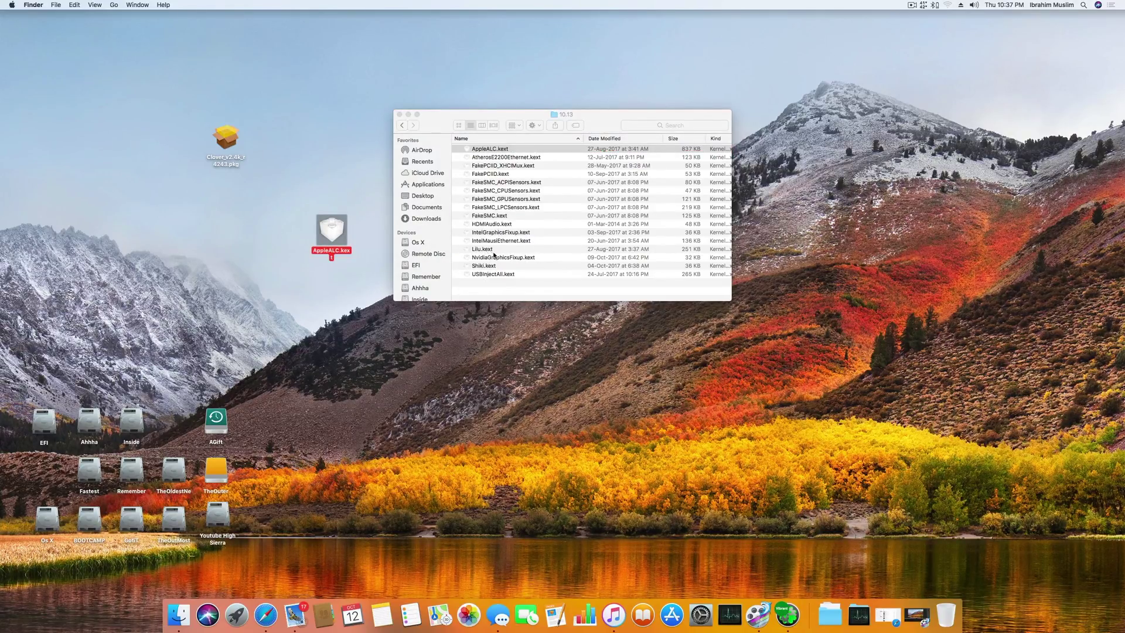
drag(496, 246, 296, 265)
click(510, 224)
click(509, 224)
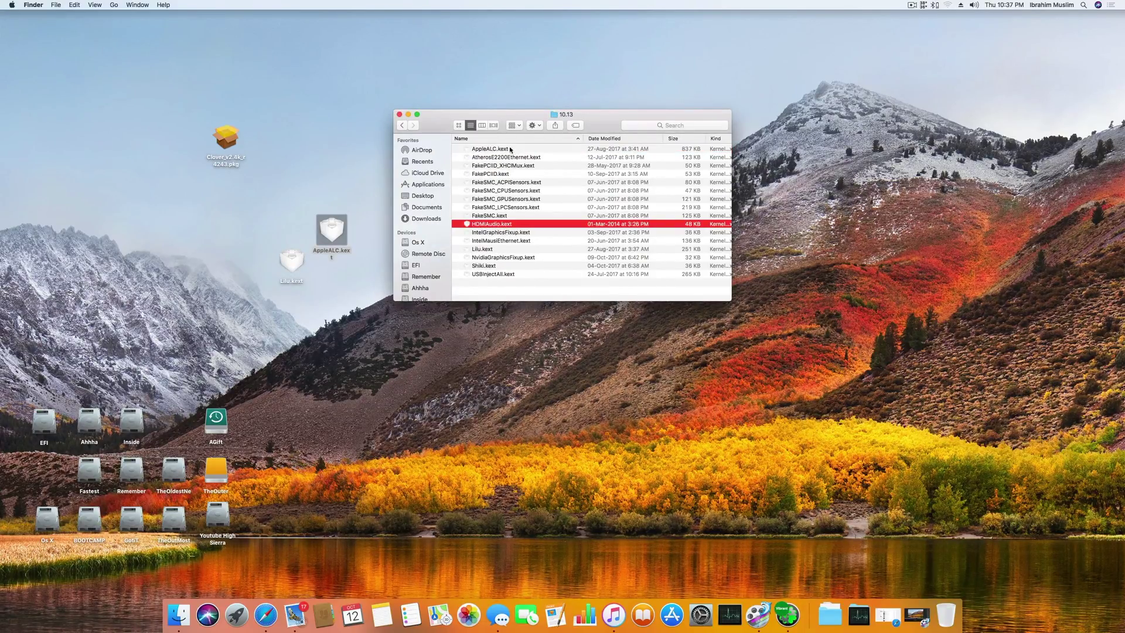
drag(502, 118, 562, 128)
drag(545, 235, 330, 287)
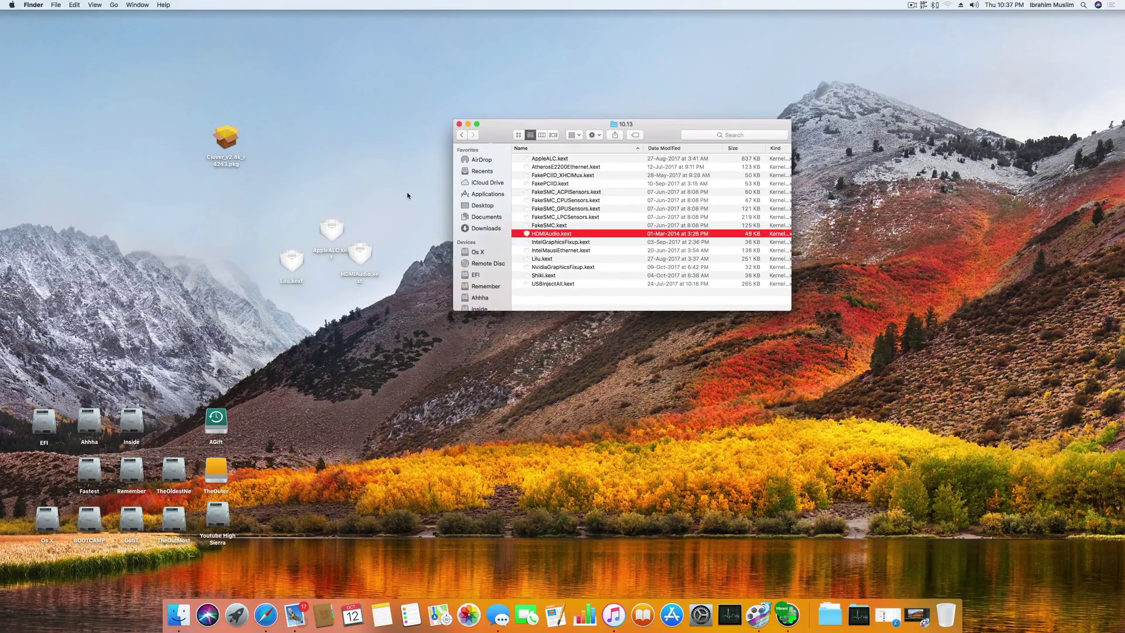
drag(408, 195, 248, 304)
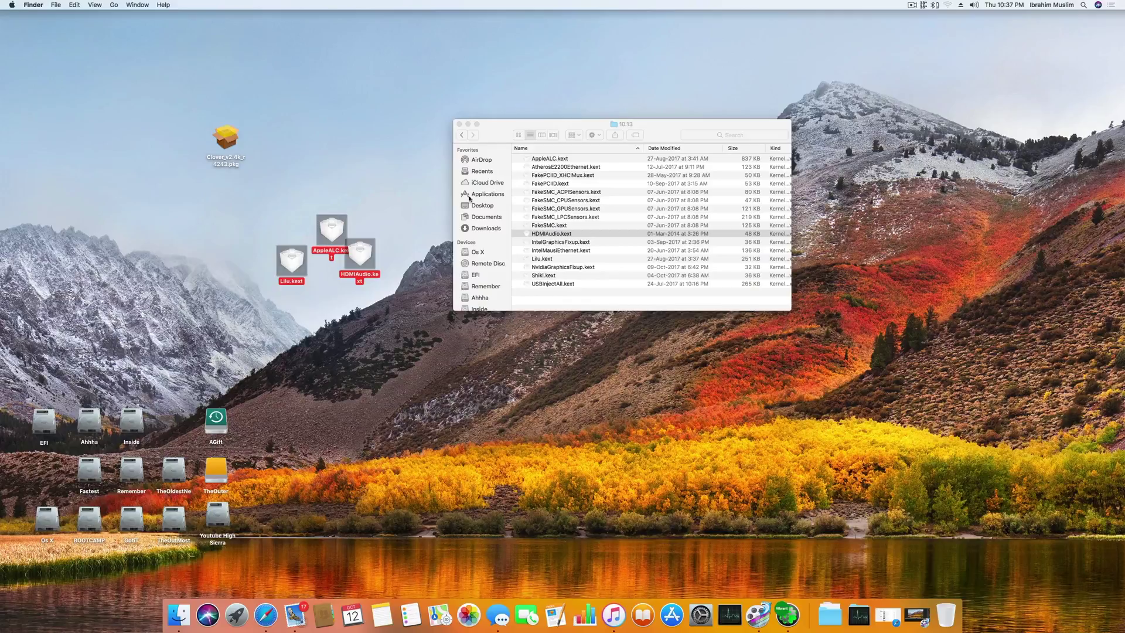
Navigate back into EFI/CLOVER/kexts/10.13, then close that folder window
click(462, 135)
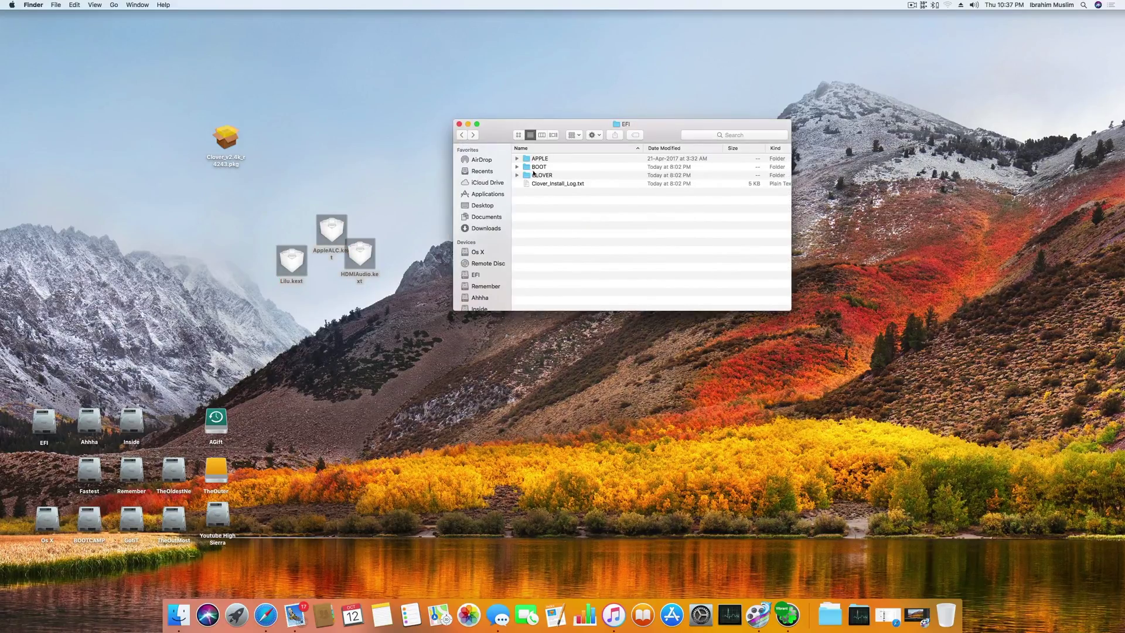
click(462, 135)
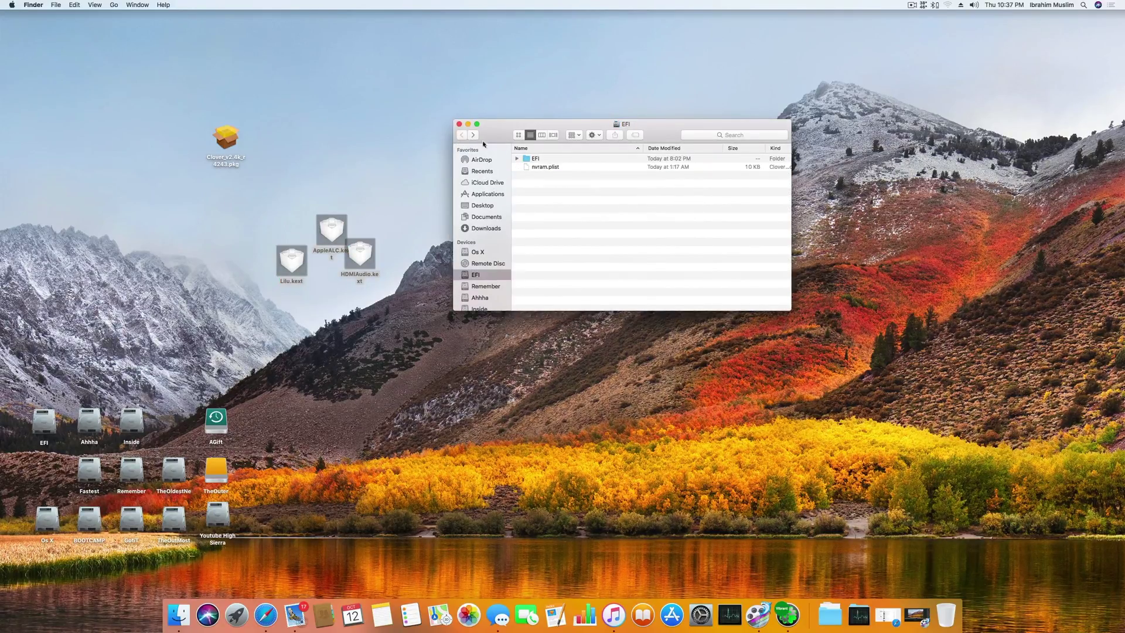
double_click(530, 159)
double_click(552, 176)
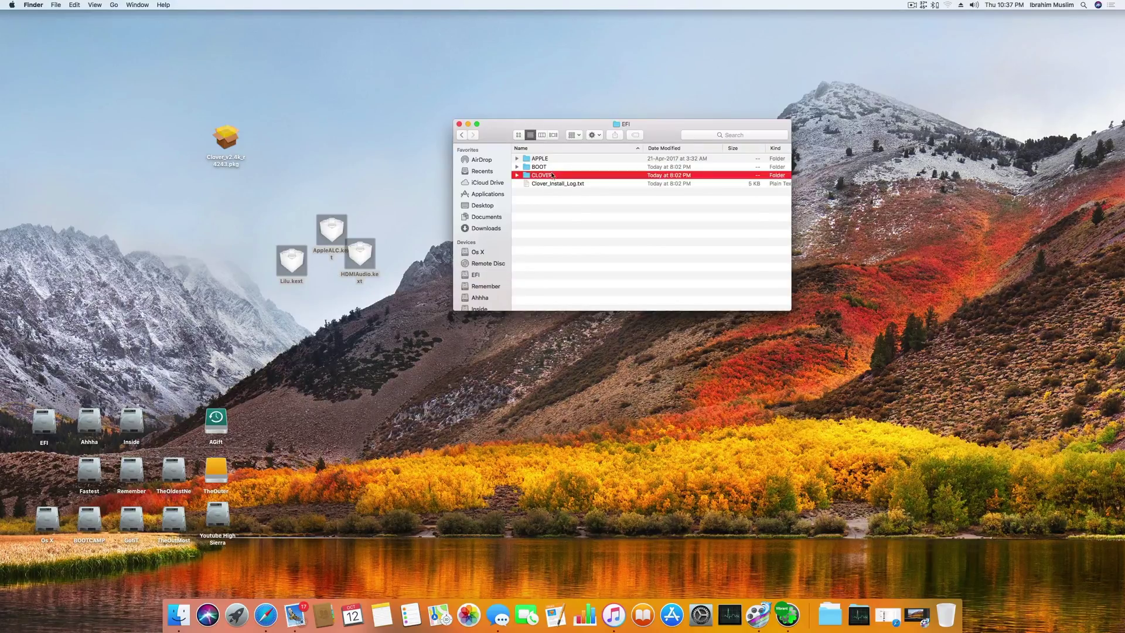
double_click(551, 234)
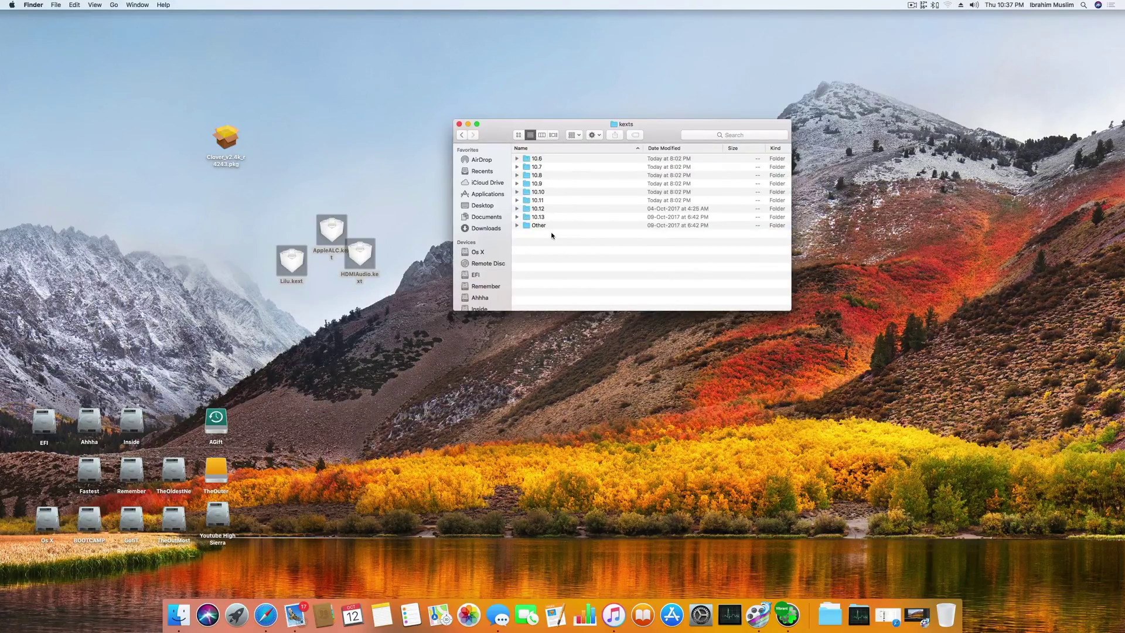
click(549, 210)
double_click(550, 217)
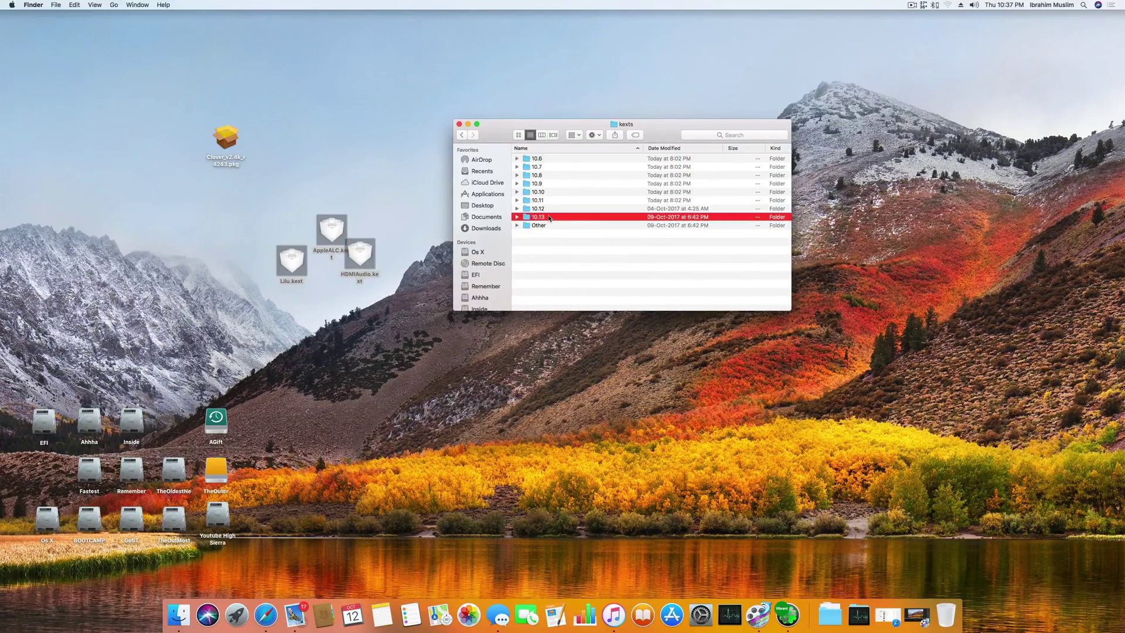
drag(364, 273, 364, 274)
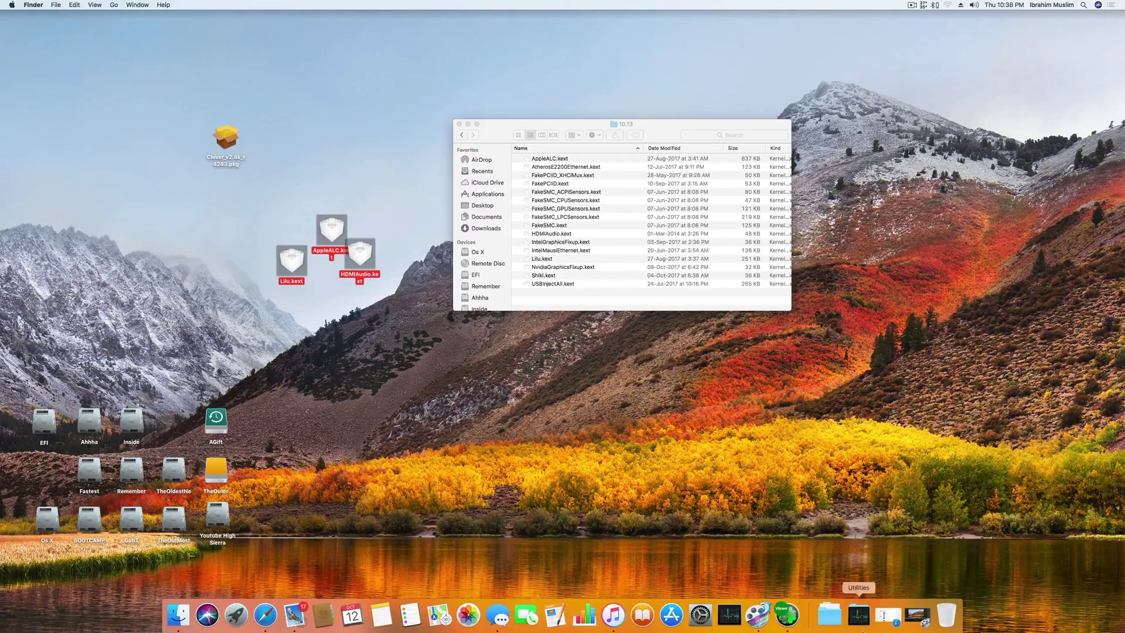
click(758, 615)
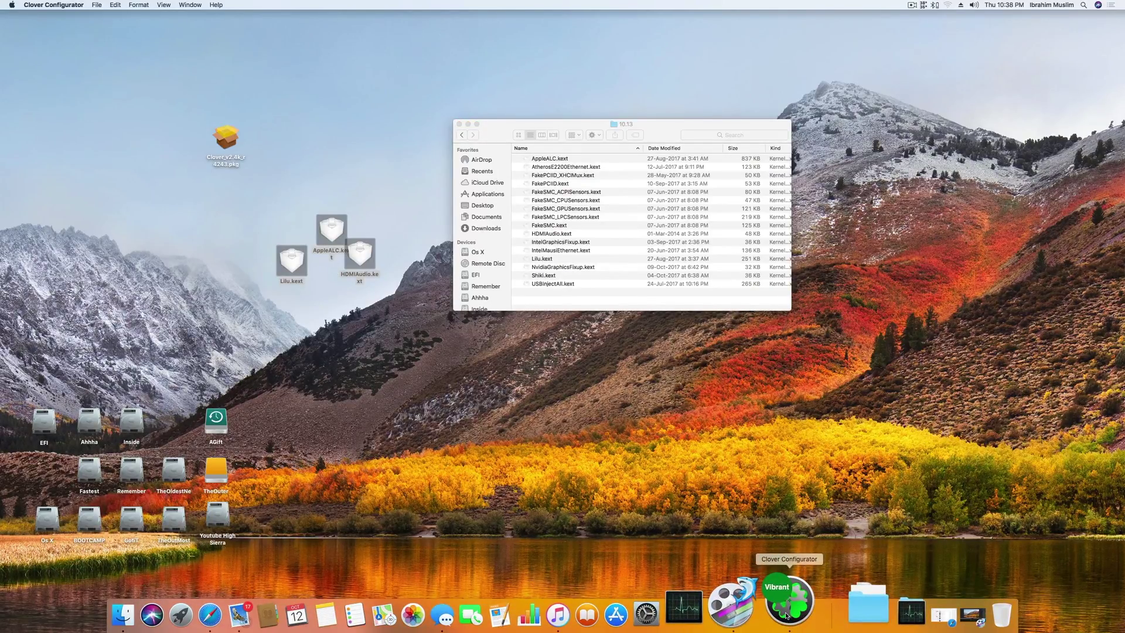
click(459, 125)
Move the AppleALC, Lilu and HDMIAudio kext icons to the desktop's top centre
drag(331, 230, 518, 191)
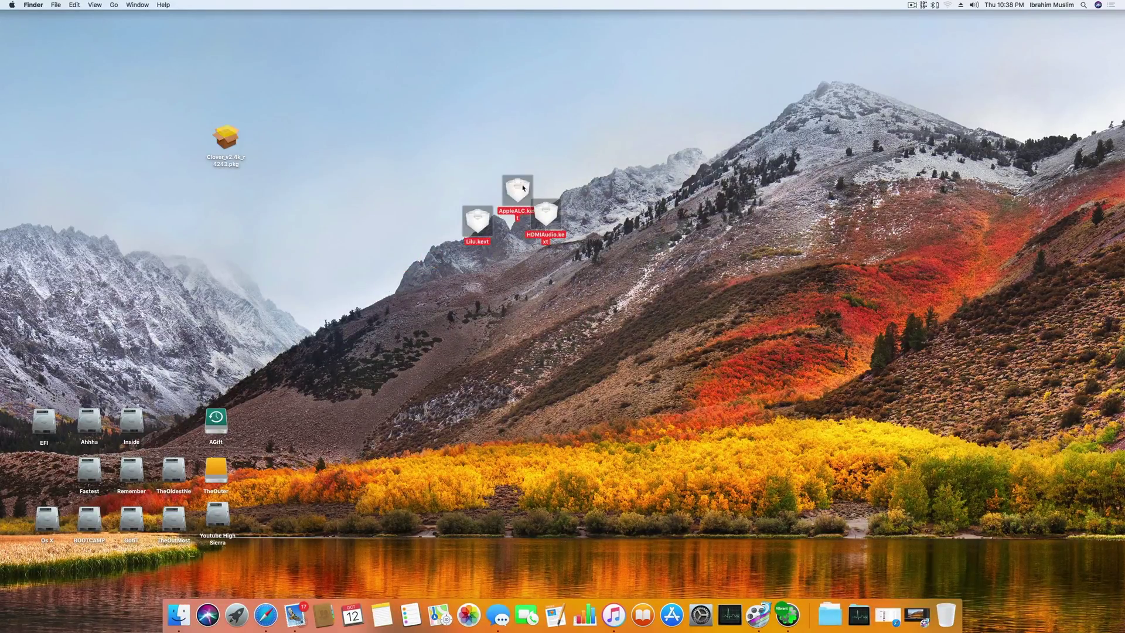
drag(529, 242, 531, 243)
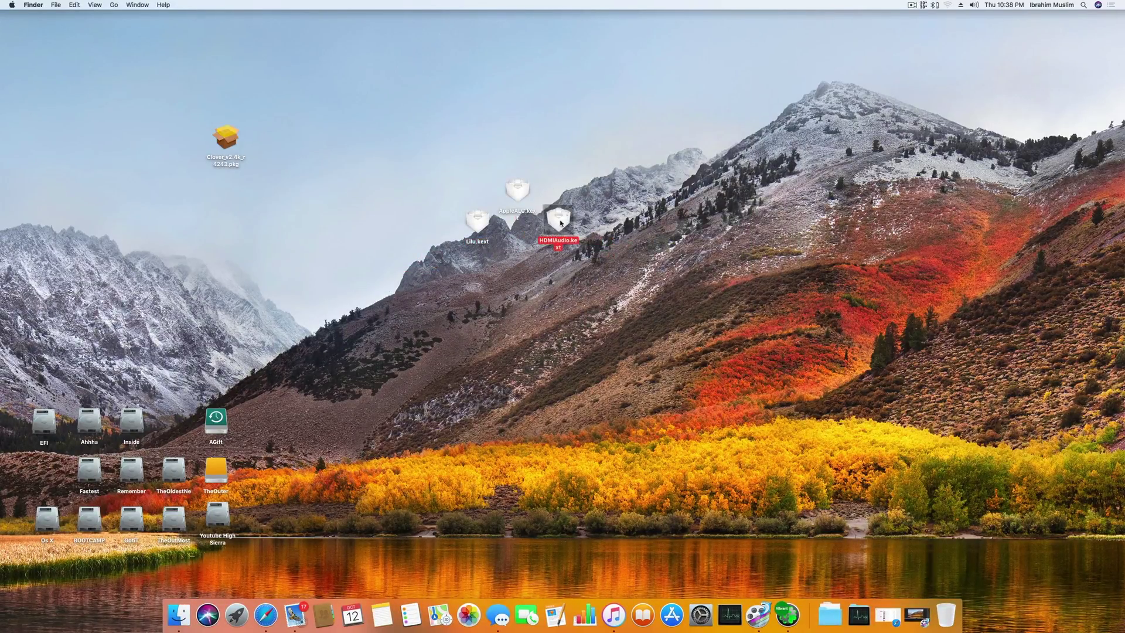